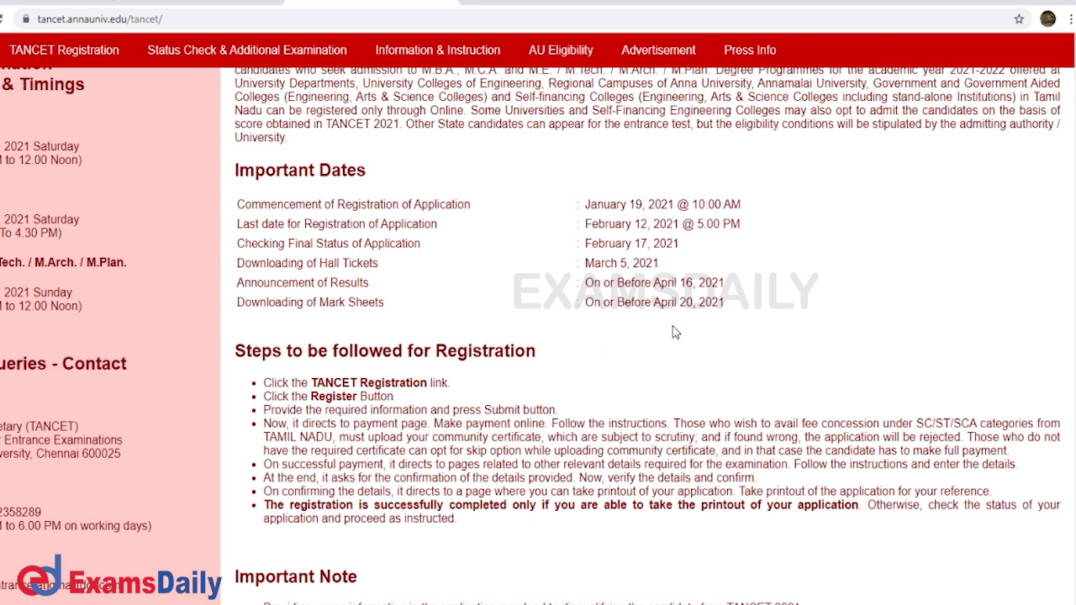
Browse the home page's Important Dates, then go to the TANCET Registration login page
scroll(504, 310, "down", 1)
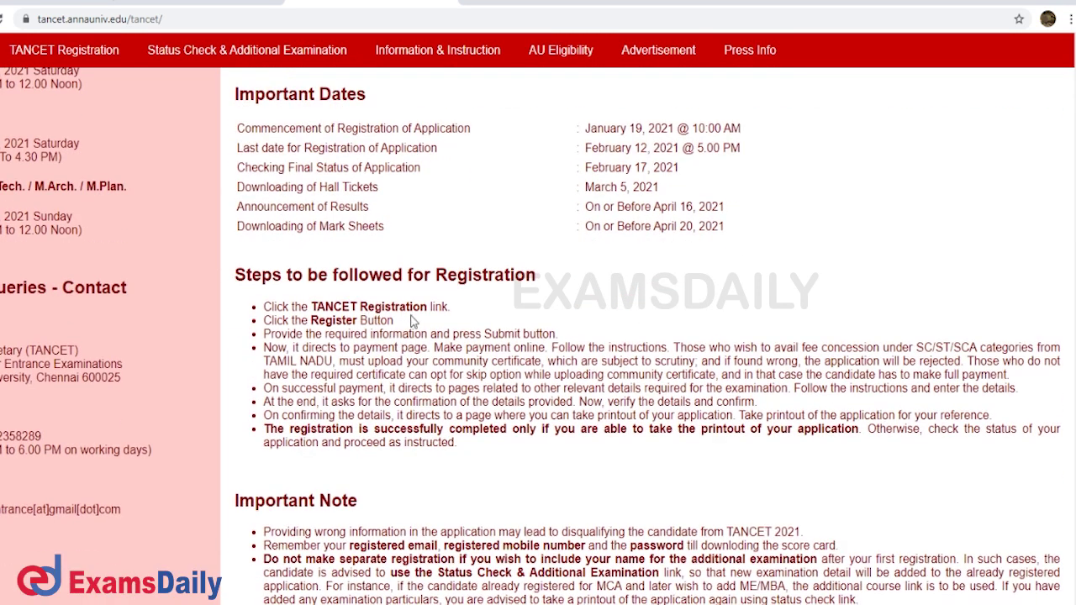
scroll(364, 308, "down", 3)
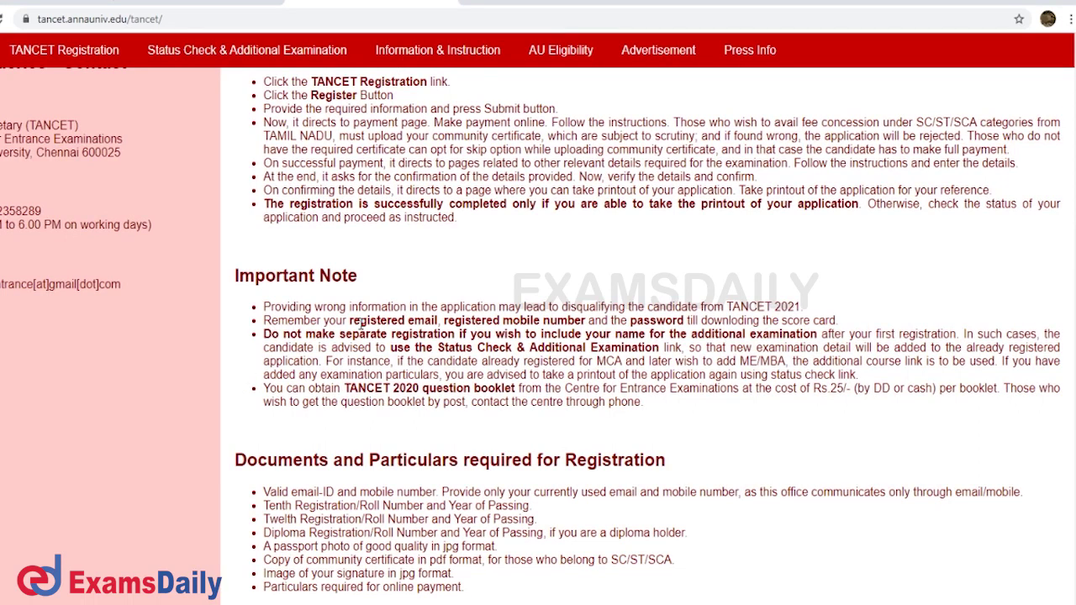
scroll(361, 327, "down", 2)
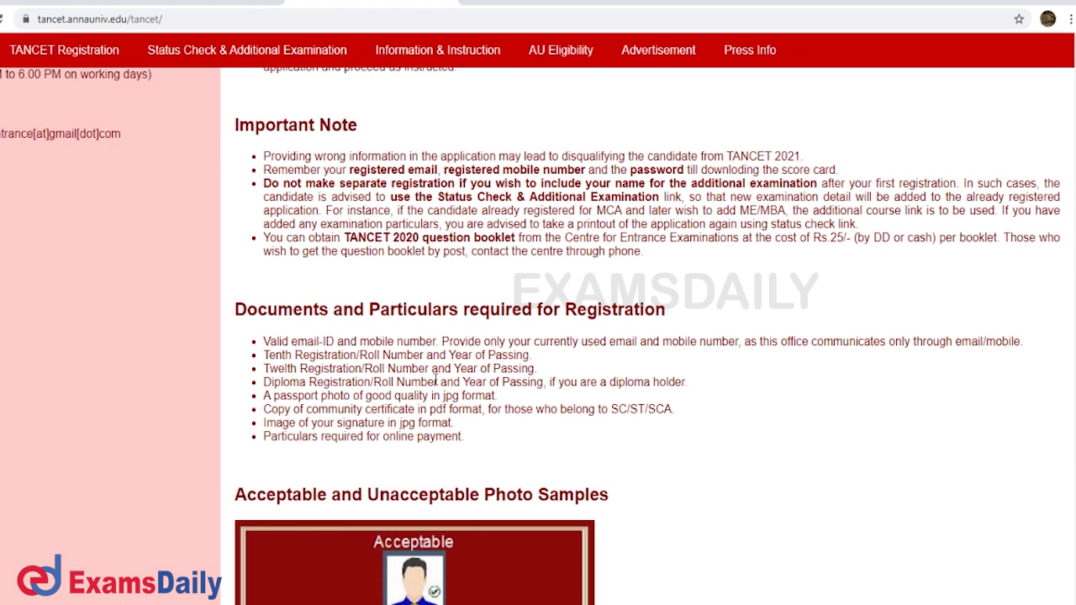
scroll(360, 401, "down", 1)
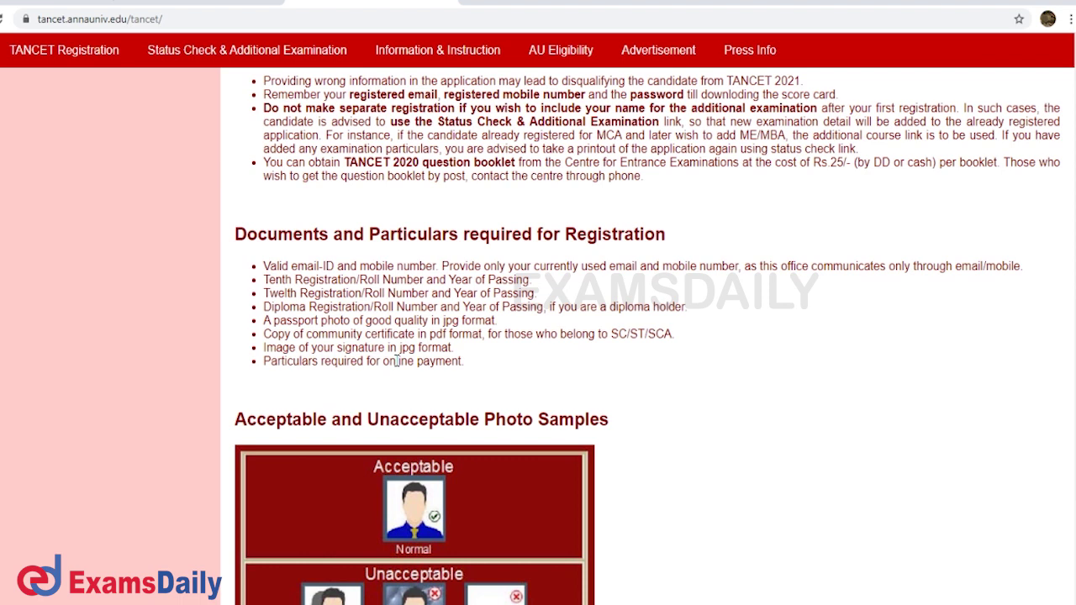
scroll(397, 360, "down", 1)
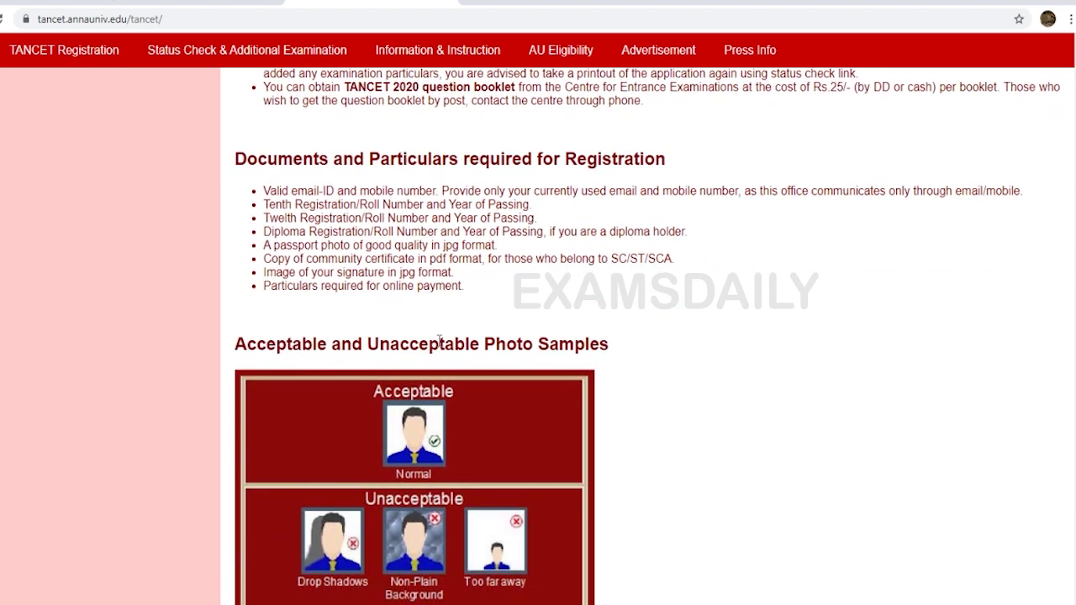
scroll(429, 319, "down", 3)
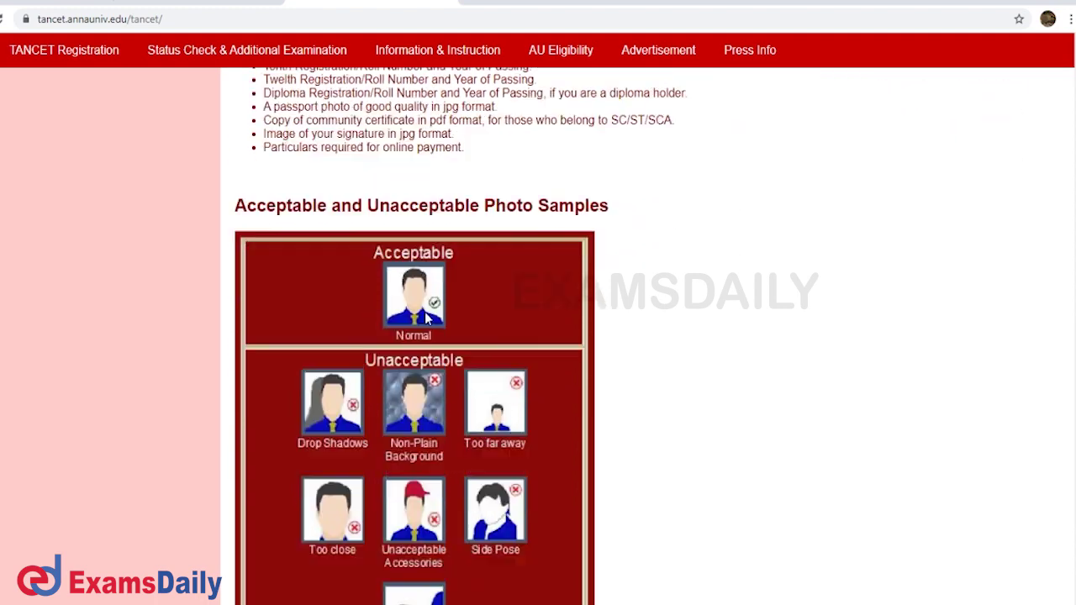
scroll(429, 319, "up", 9)
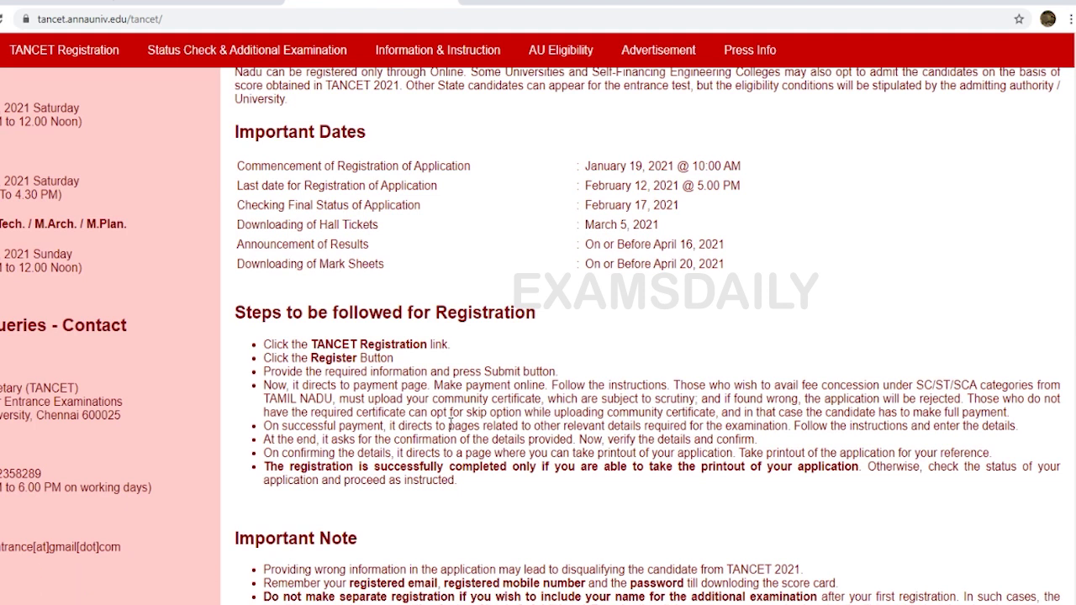
scroll(450, 409, "down", 1)
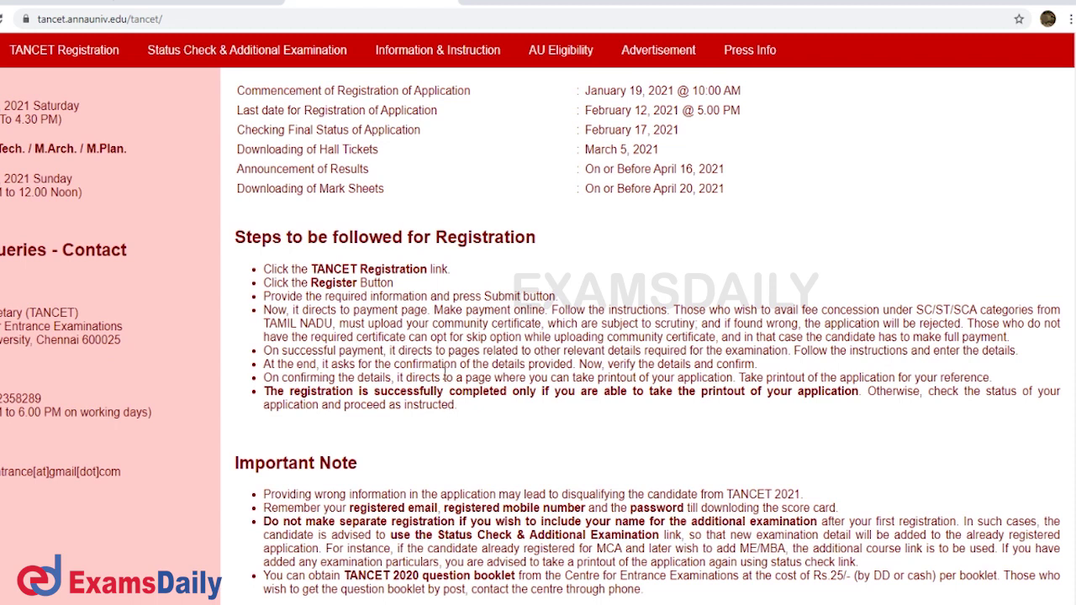
scroll(446, 377, "down", 1)
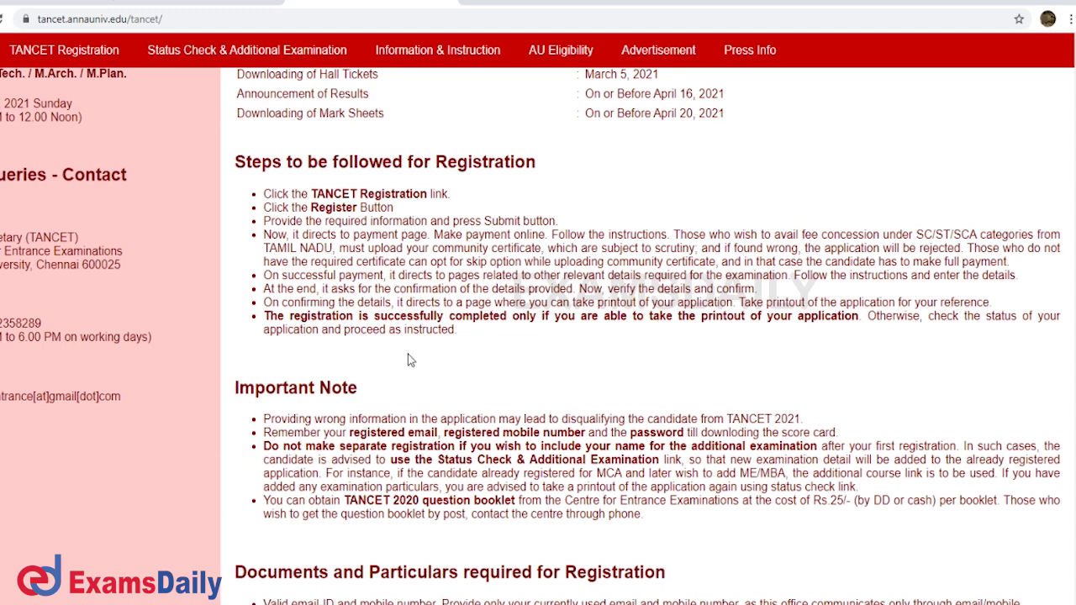
scroll(408, 360, "up", 4)
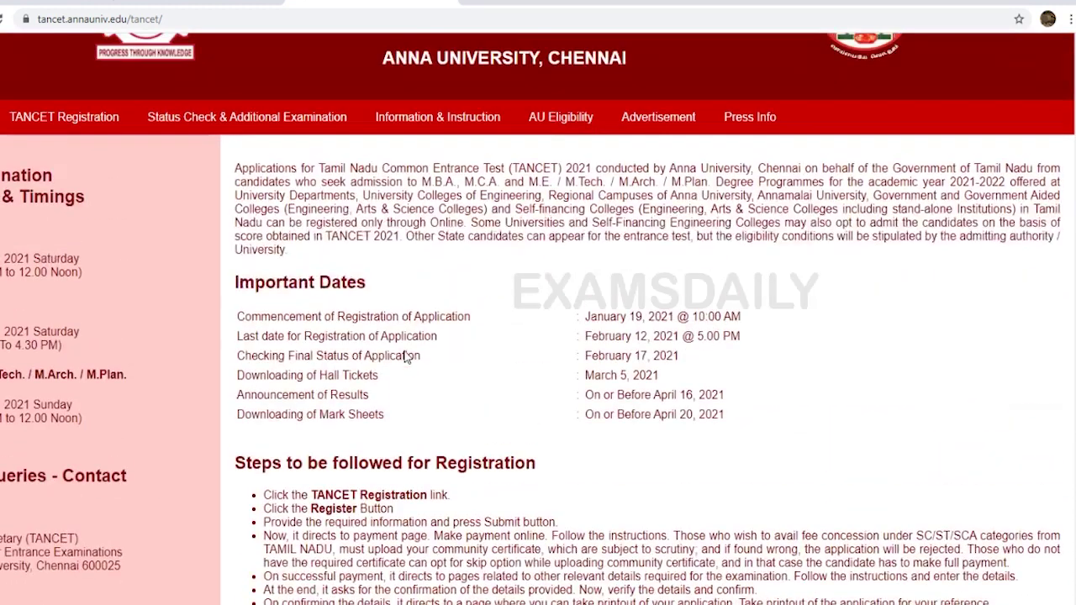
scroll(405, 352, "up", 2)
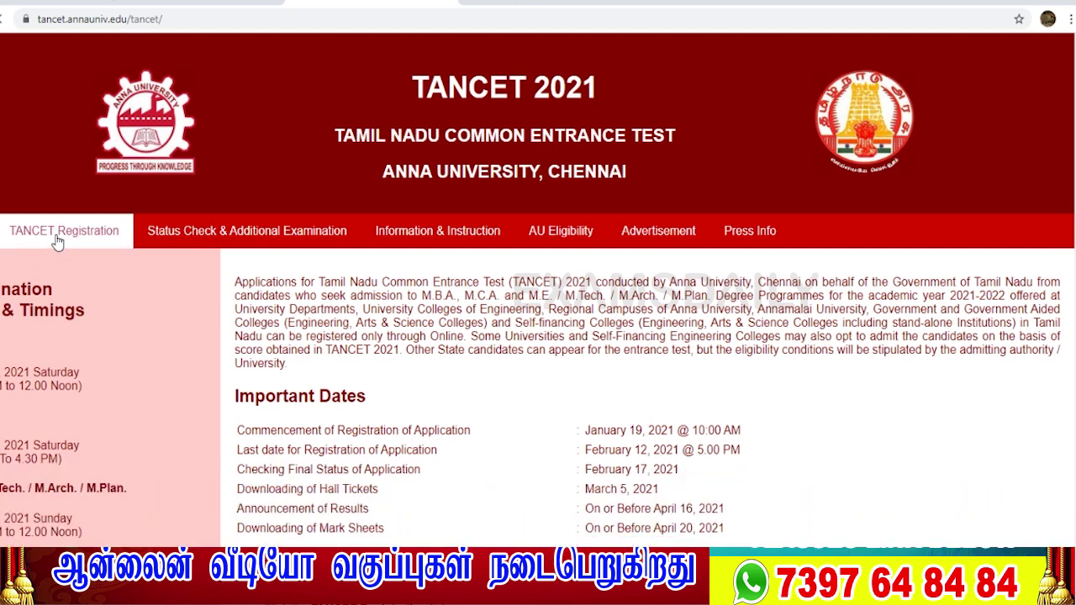
left_click(56, 238)
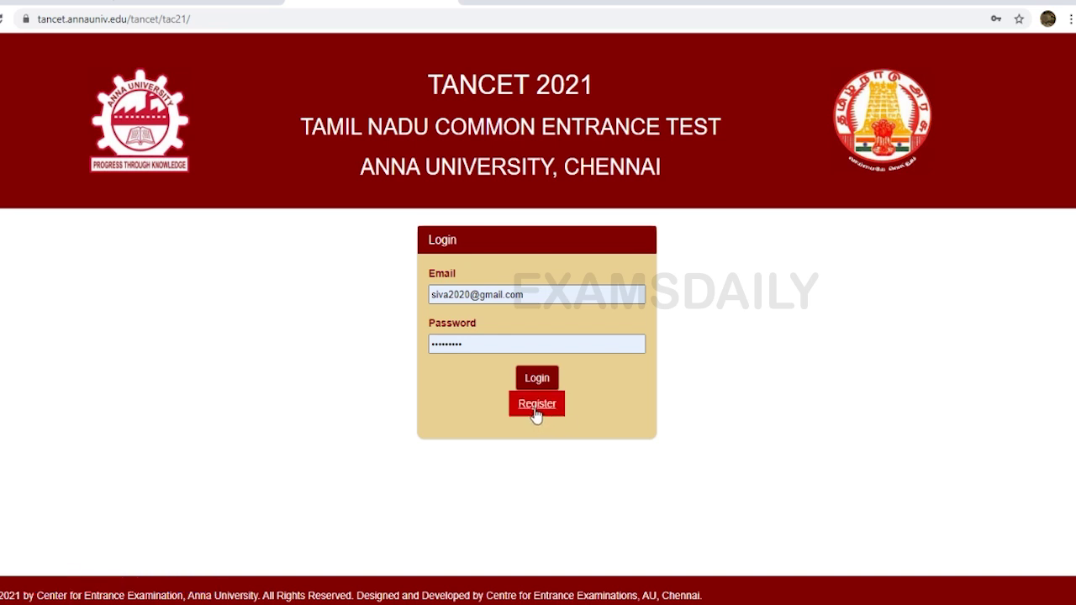
Open the new-candidate Register form and fill in the candidate's name and mobile number
left_click(536, 410)
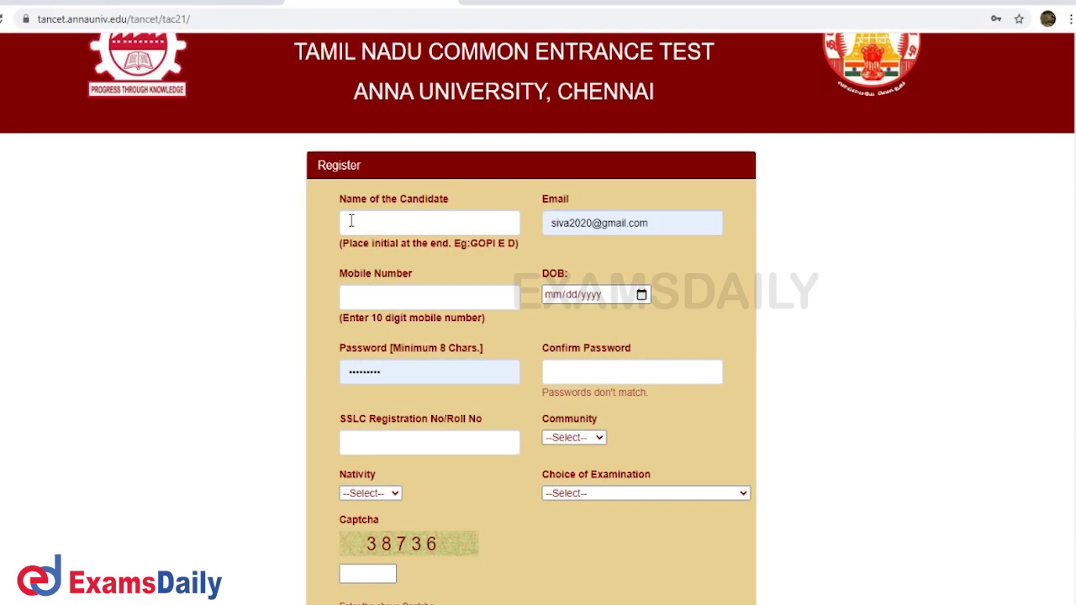
left_click(351, 221)
type("SIVA")
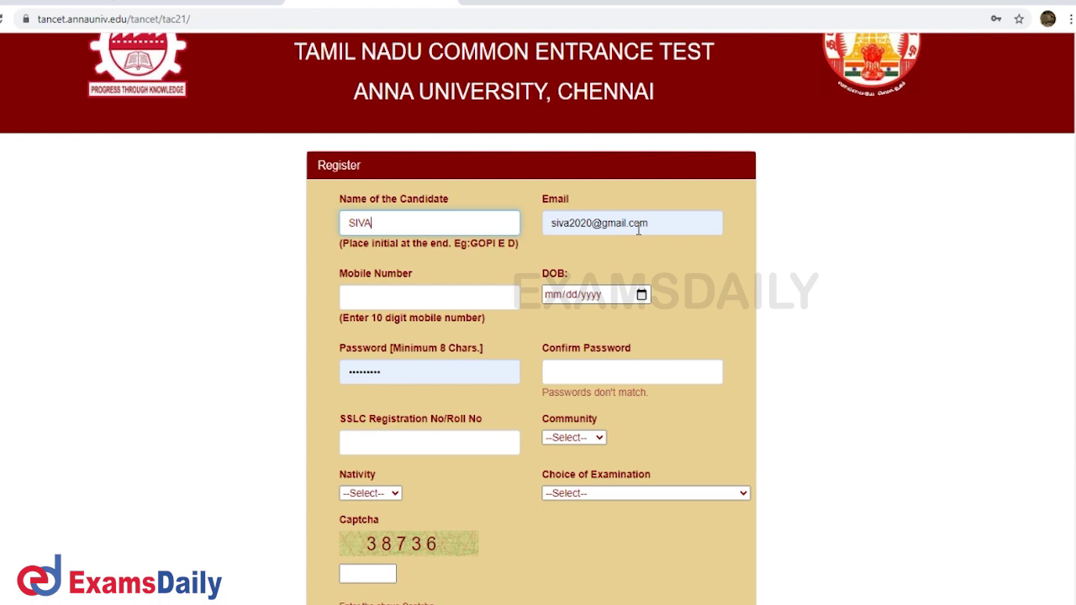
left_click(389, 301)
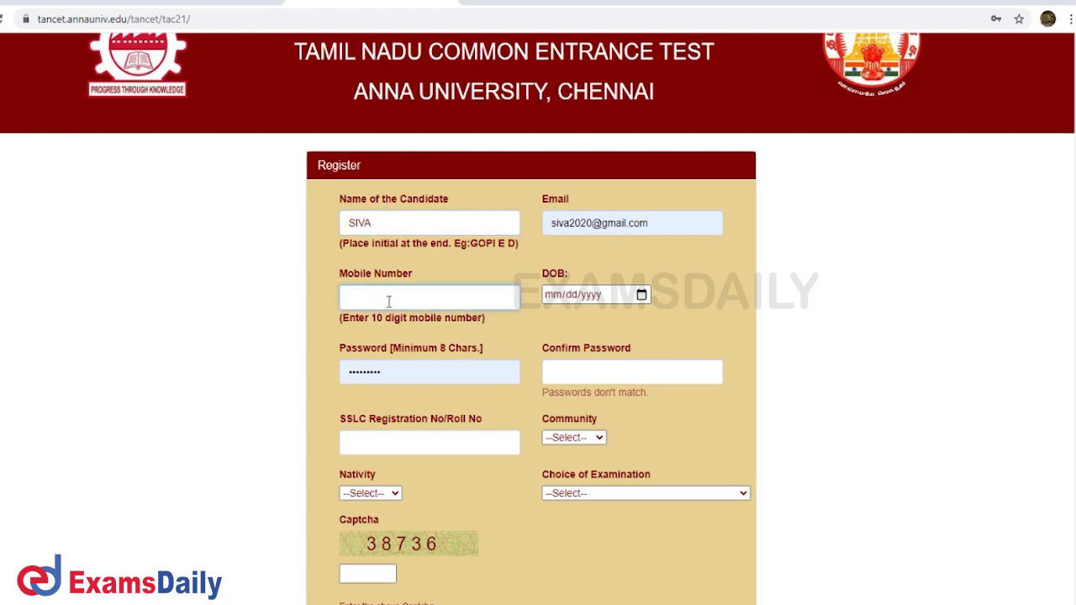
key("ctrl+v")
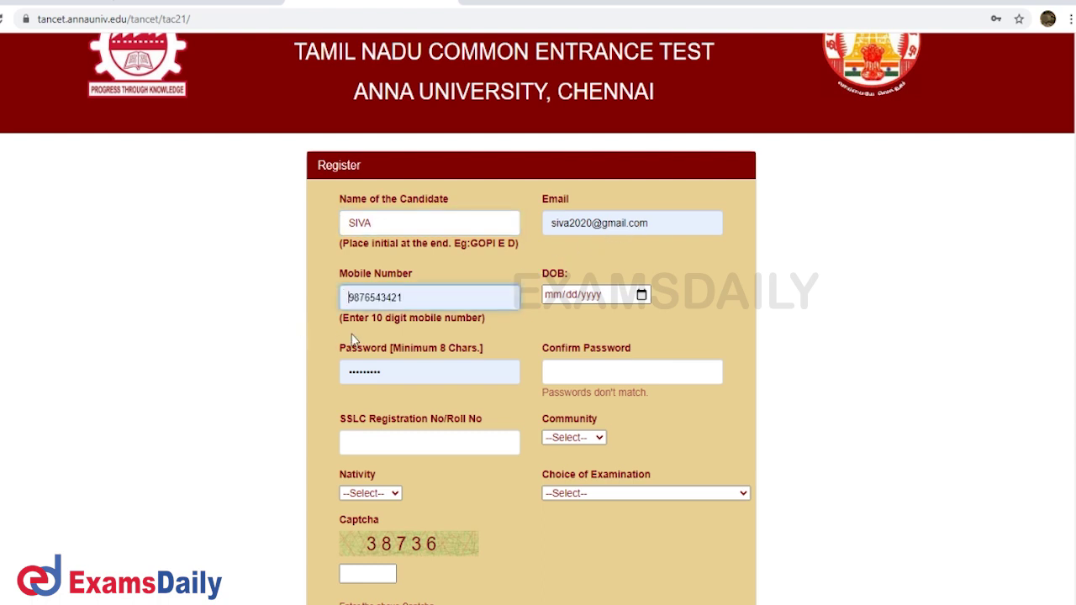
Set the date of birth to 04/07/2019 in the date picker, then select the SSLC number field
left_click(570, 300)
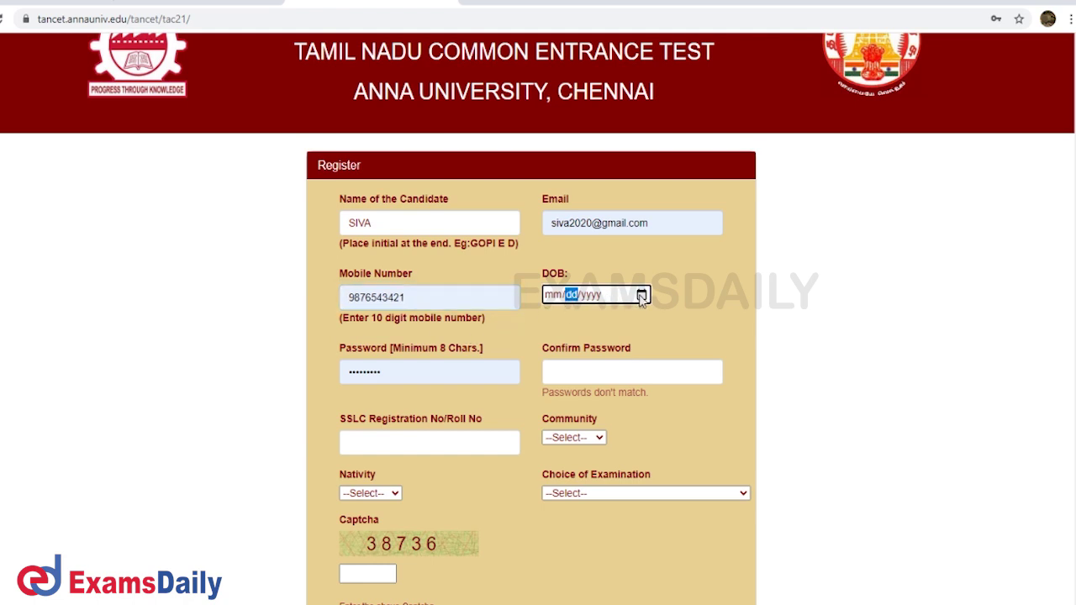
left_click(662, 323)
left_click(662, 323)
left_click(662, 322)
left_click(662, 323)
left_click(662, 323)
left_click(662, 322)
left_click(662, 323)
left_click(662, 322)
left_click(662, 323)
left_click(661, 323)
left_click(662, 323)
left_click(661, 323)
left_click(662, 322)
left_click(662, 323)
left_click(662, 323)
left_click(661, 323)
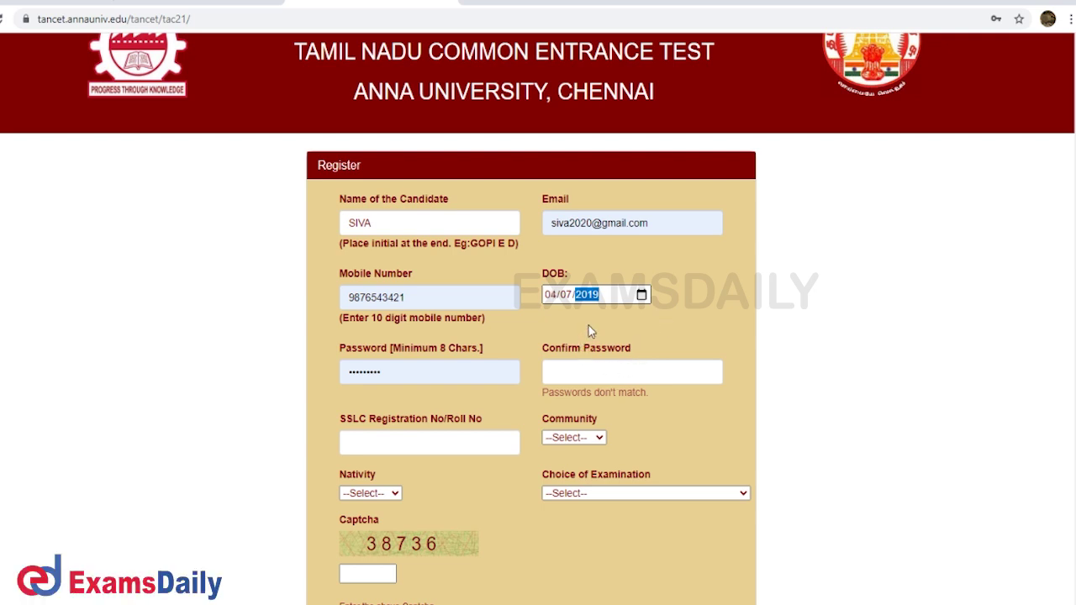
left_click(667, 293)
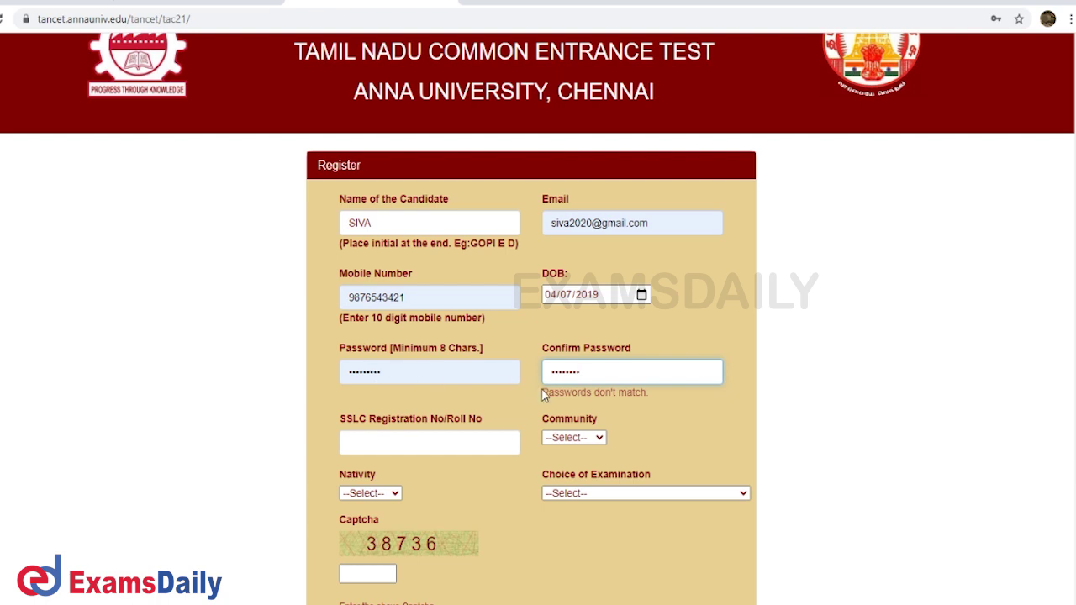
left_click(370, 446)
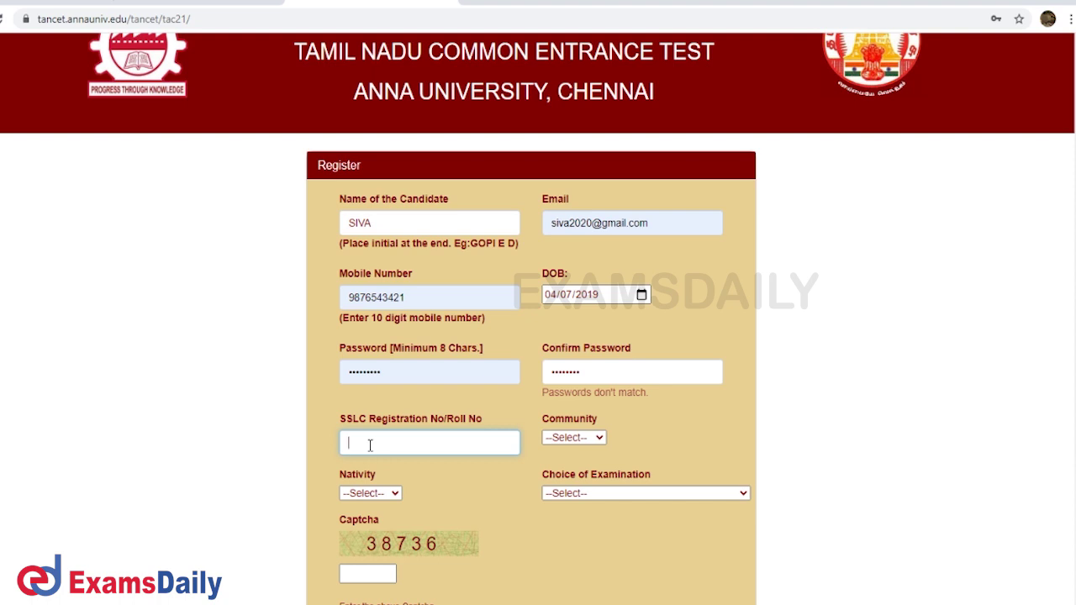
Enter the SSLC registration number and captcha code, and choose MBA as the examination
left_click(371, 473)
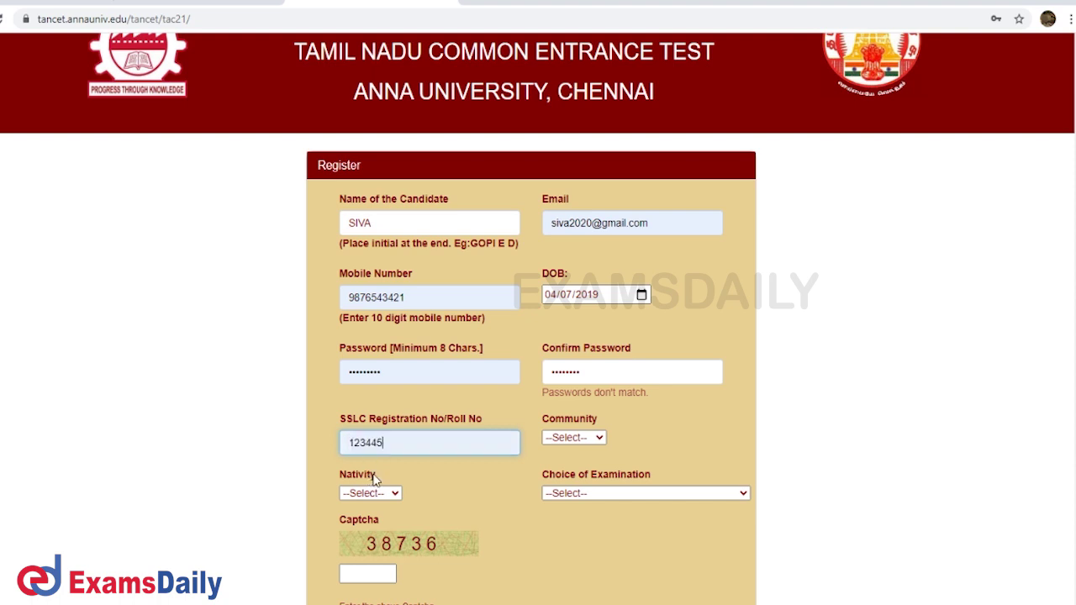
left_click(595, 442)
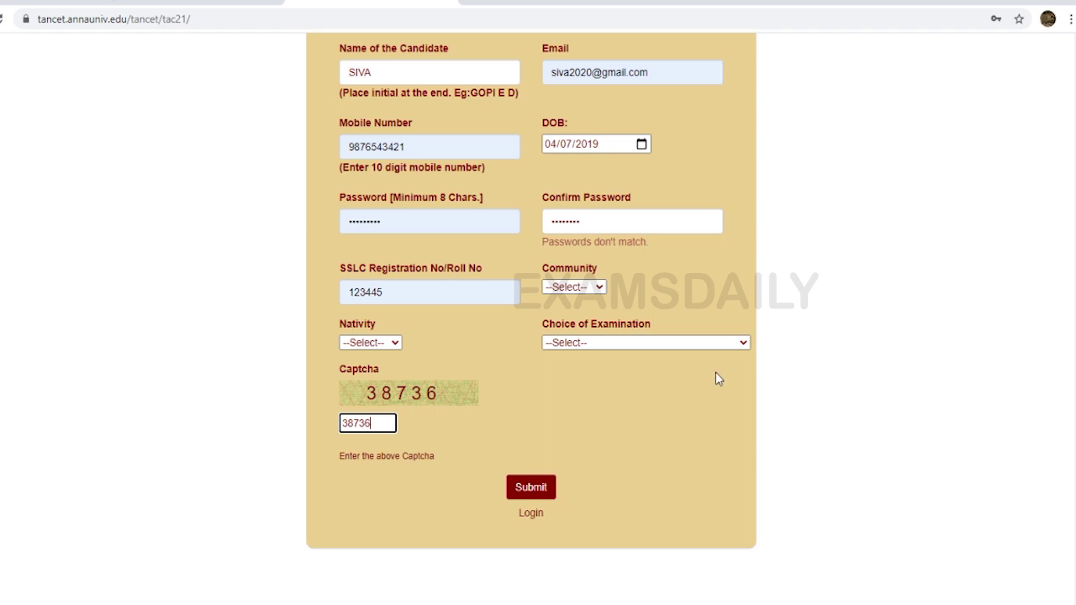
left_click(744, 348)
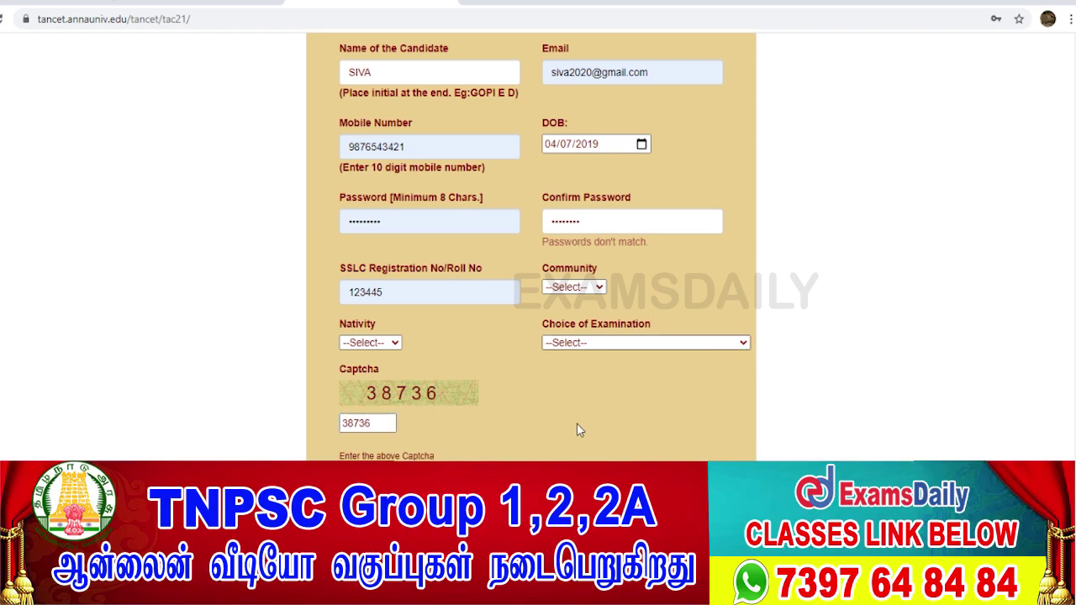
left_click(551, 368)
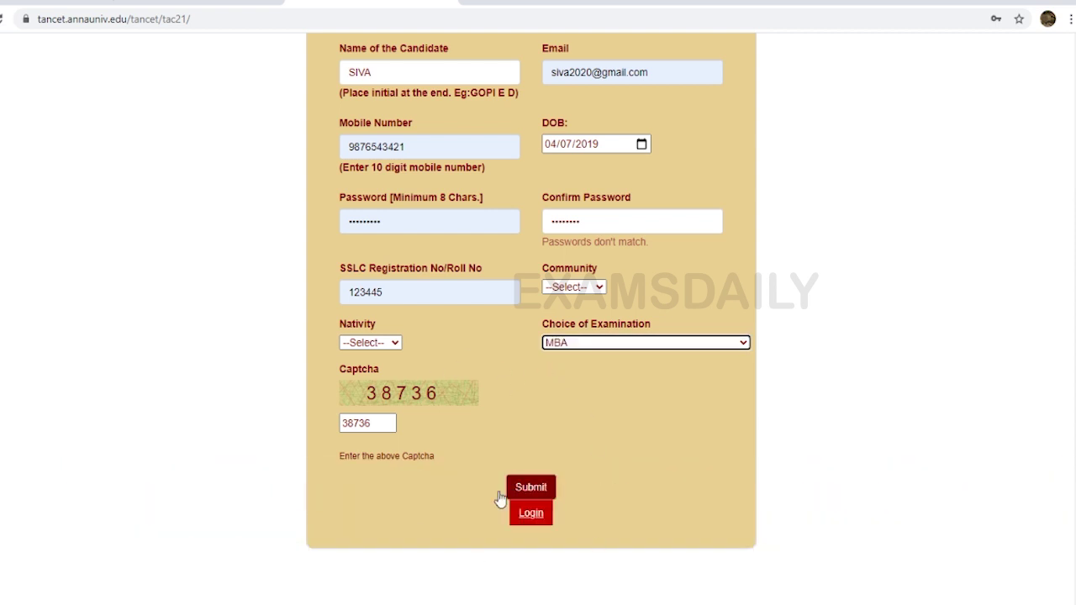
scroll(428, 281, "up", 3)
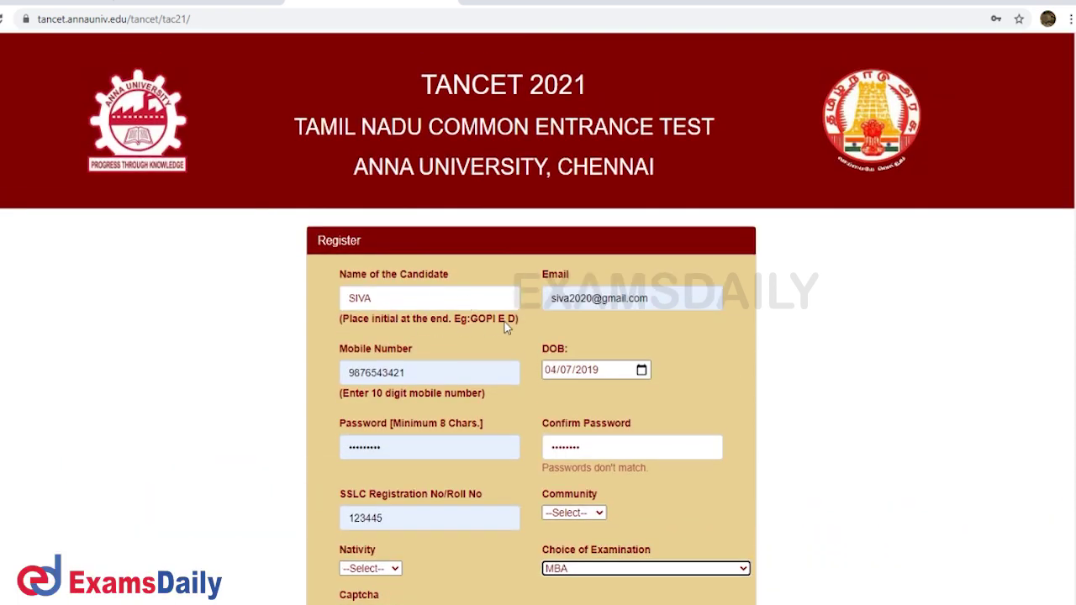
scroll(538, 412, "down", 1)
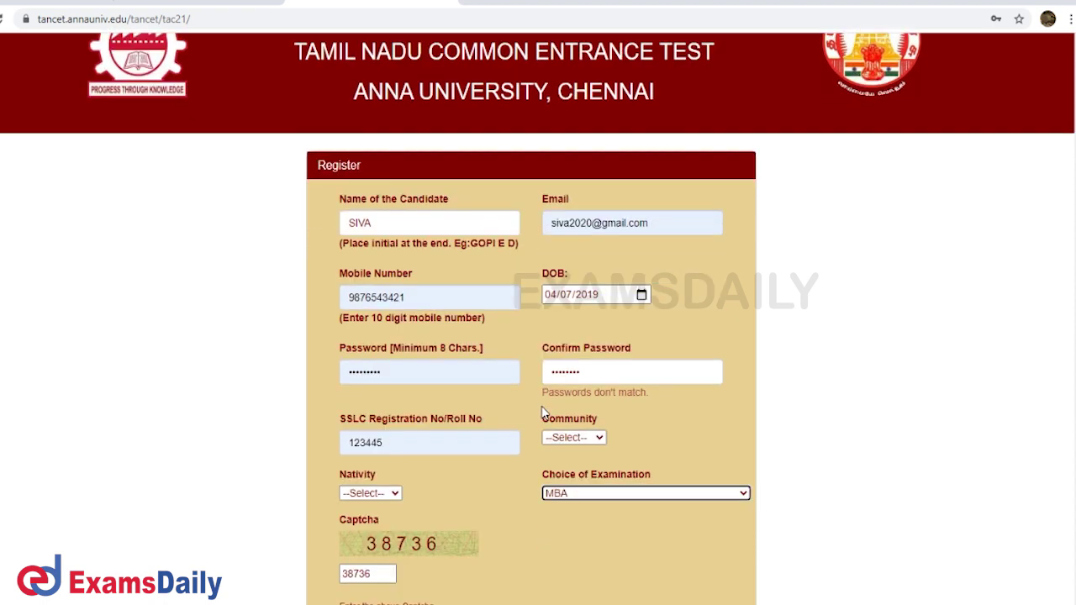
scroll(542, 412, "down", 2)
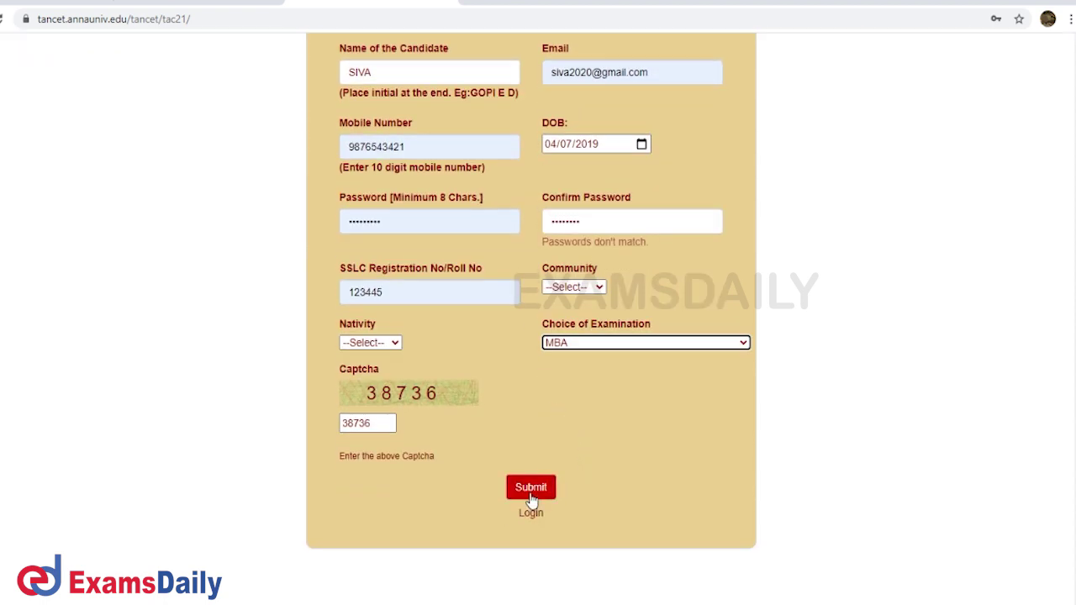